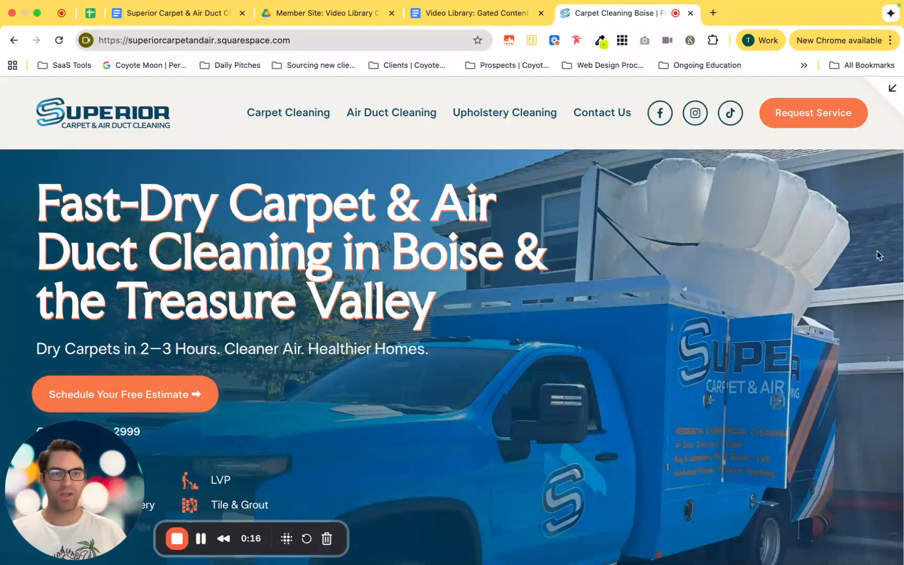
Open the site's home page for editing and browse the layers list of the hero section.
click(892, 88)
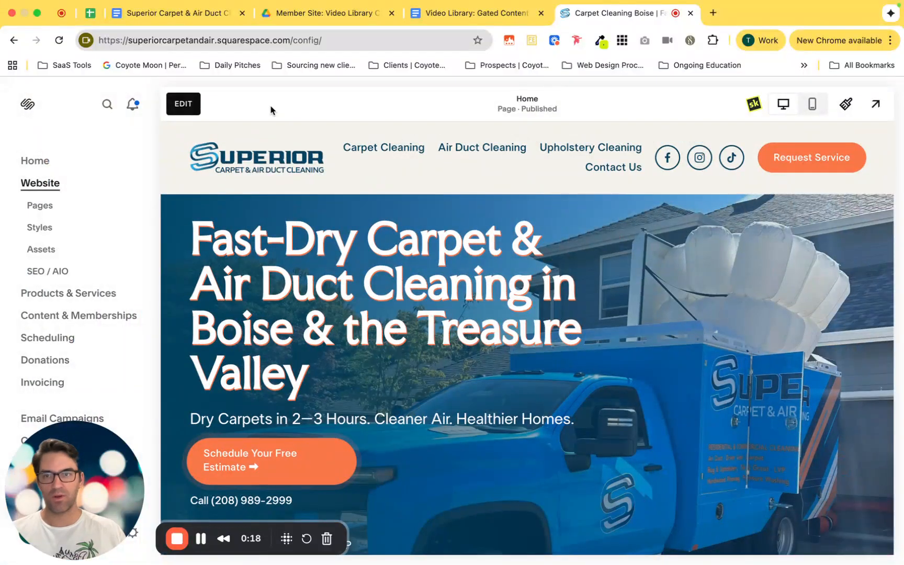
click(183, 104)
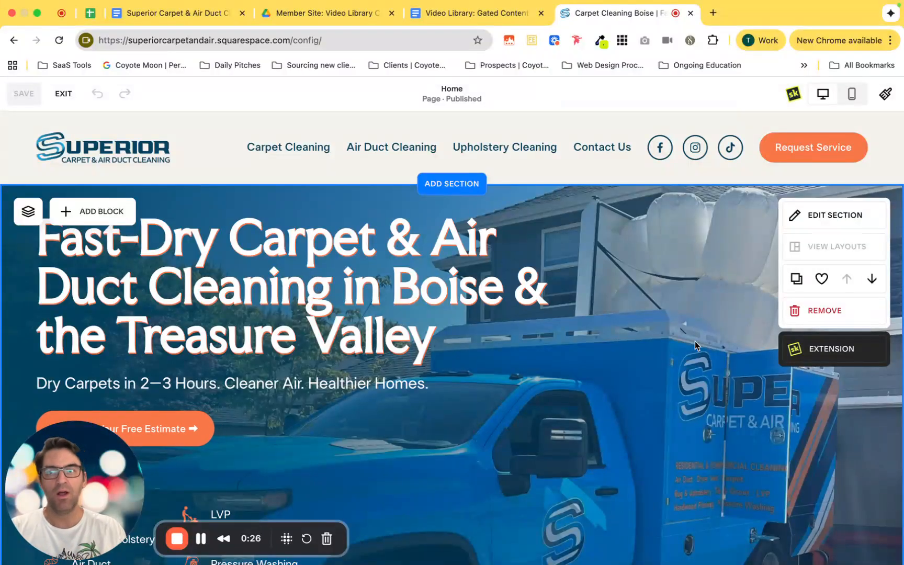
click(28, 212)
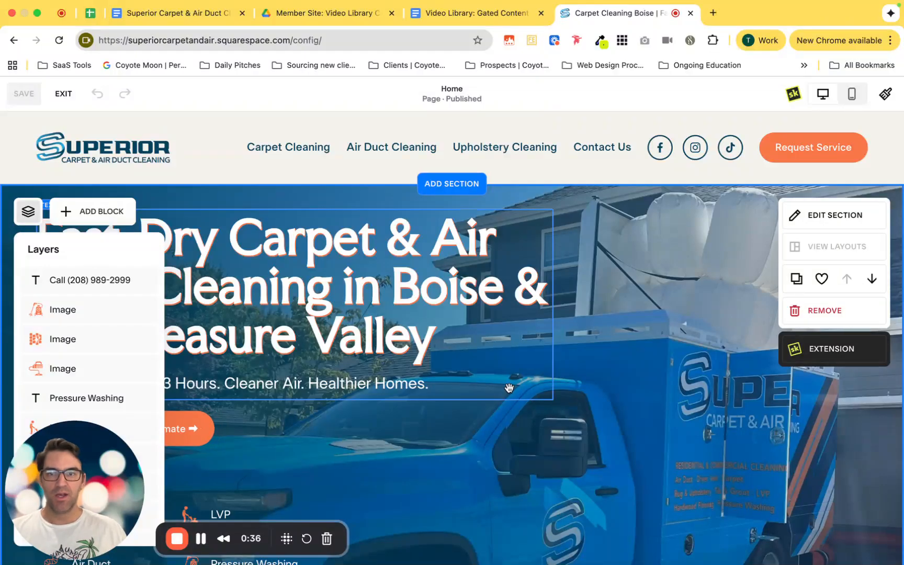
scroll(501, 389, down, 3)
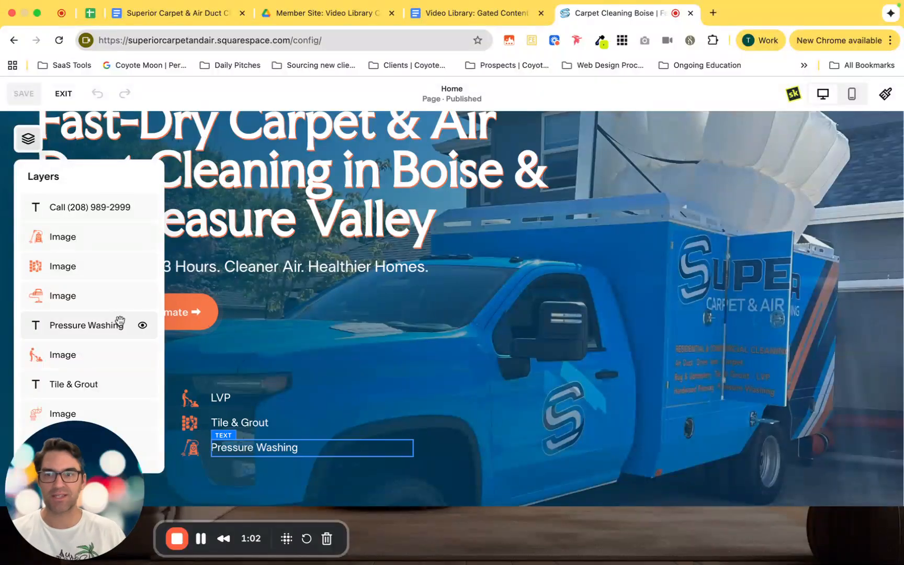
scroll(118, 319, down, 5)
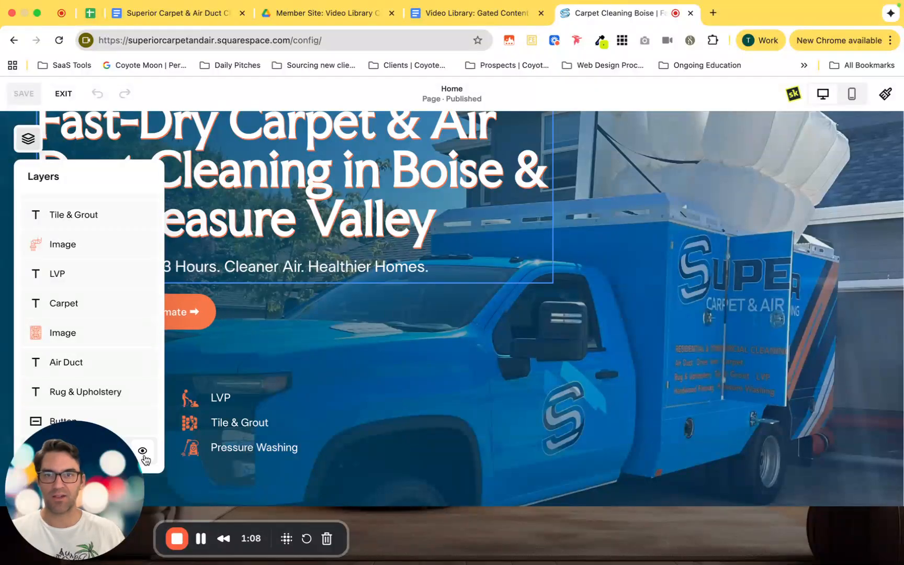
Reopen the hero section's layers list and move it clear of the heading text and service items.
drag(96, 449, 497, 472)
scroll(287, 428, up, 2)
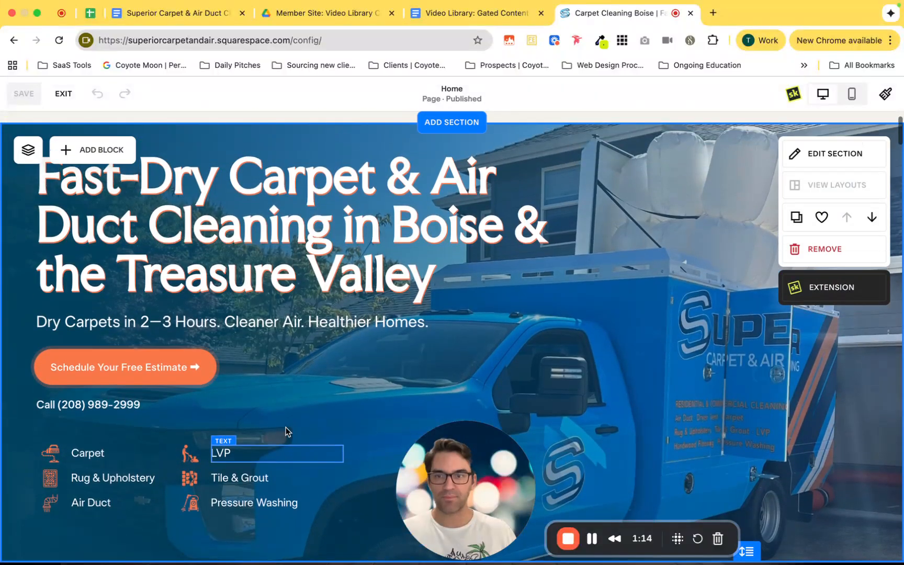
click(26, 157)
scroll(87, 398, down, 4)
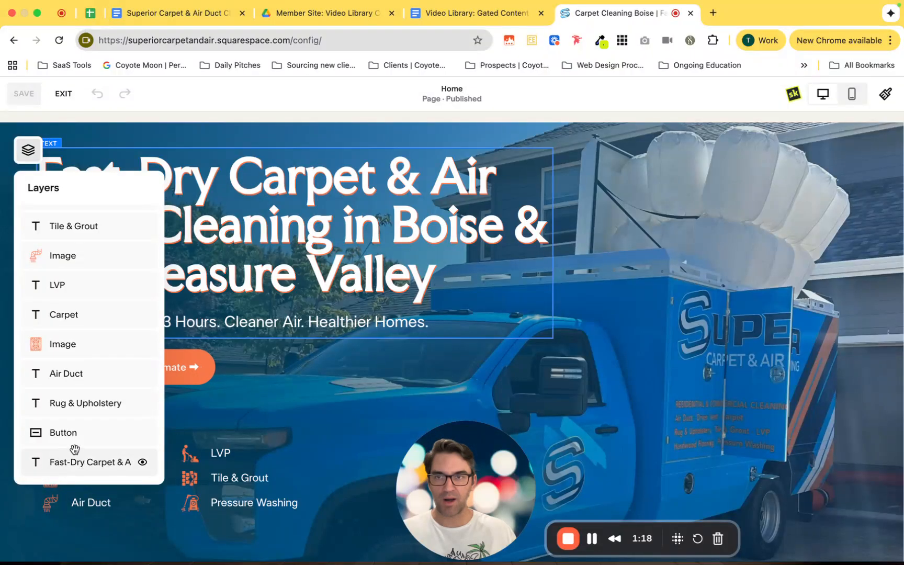
drag(109, 190, 767, 214)
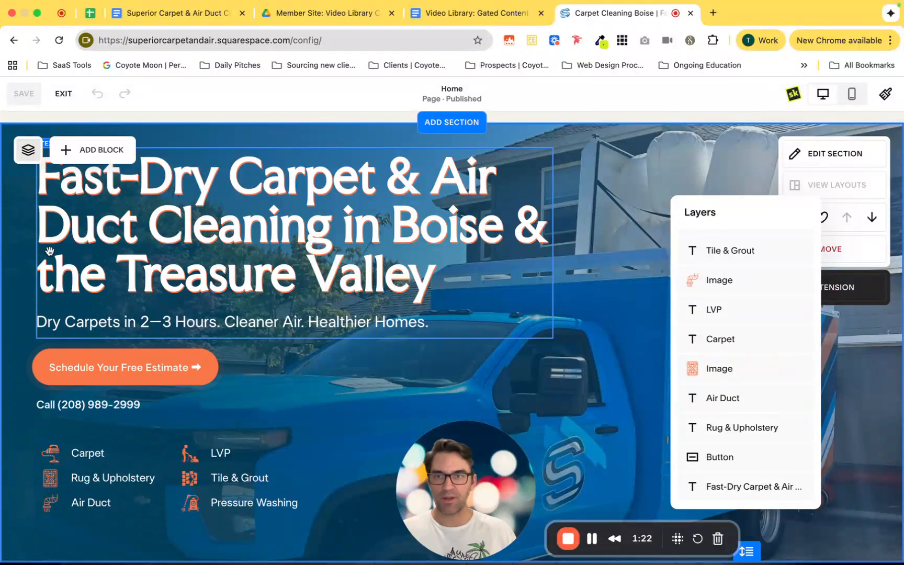
Try hiding the hero section's heading, estimate button and call text in the desktop layout, exiting the editor without saving.
click(799, 486)
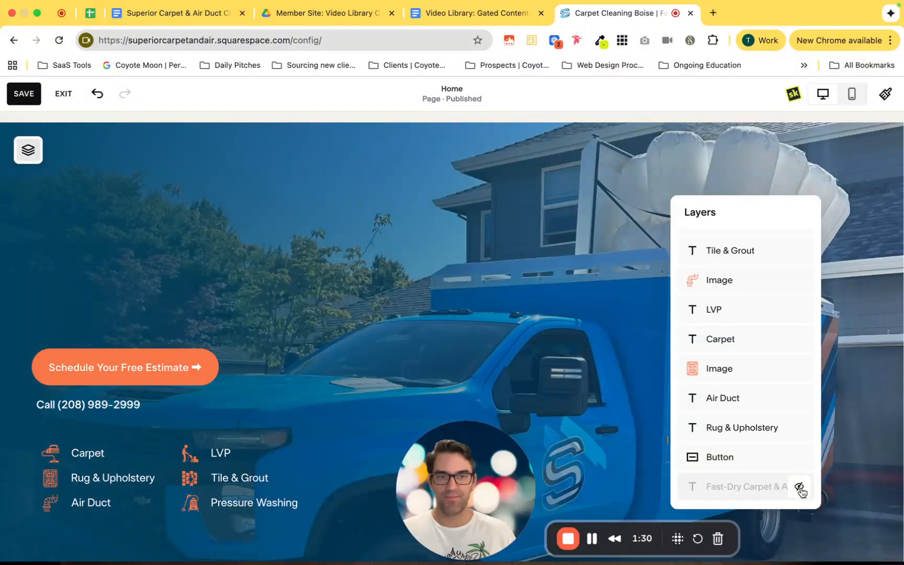
click(799, 458)
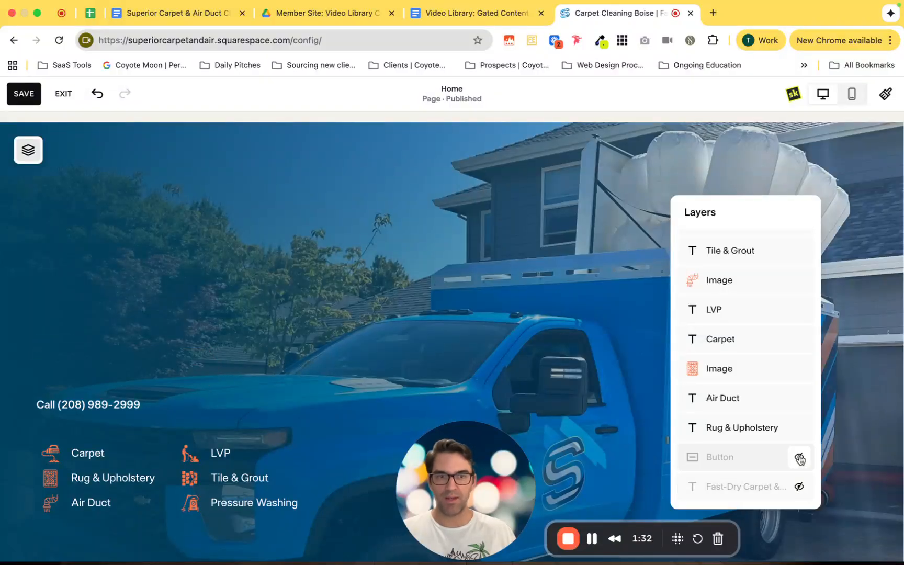
scroll(797, 442, up, 5)
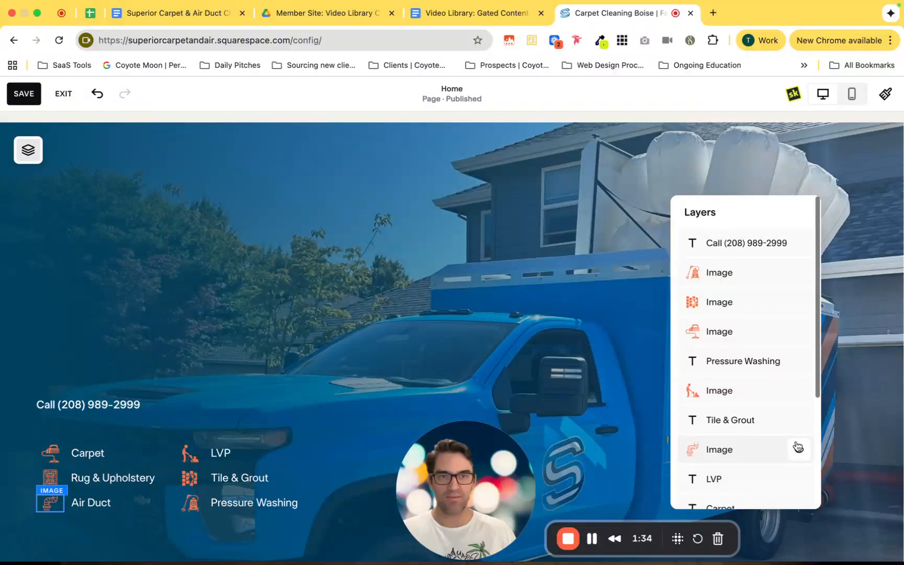
click(798, 242)
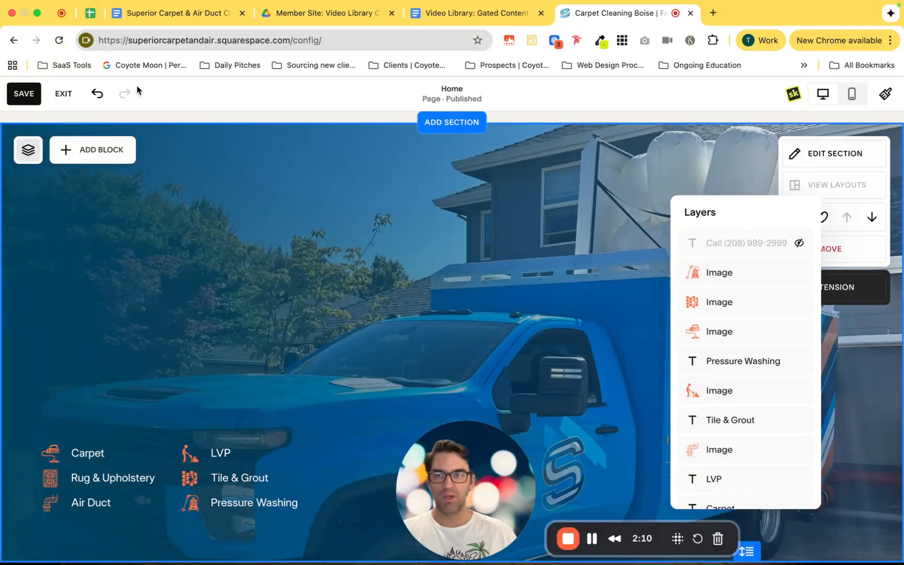
click(65, 96)
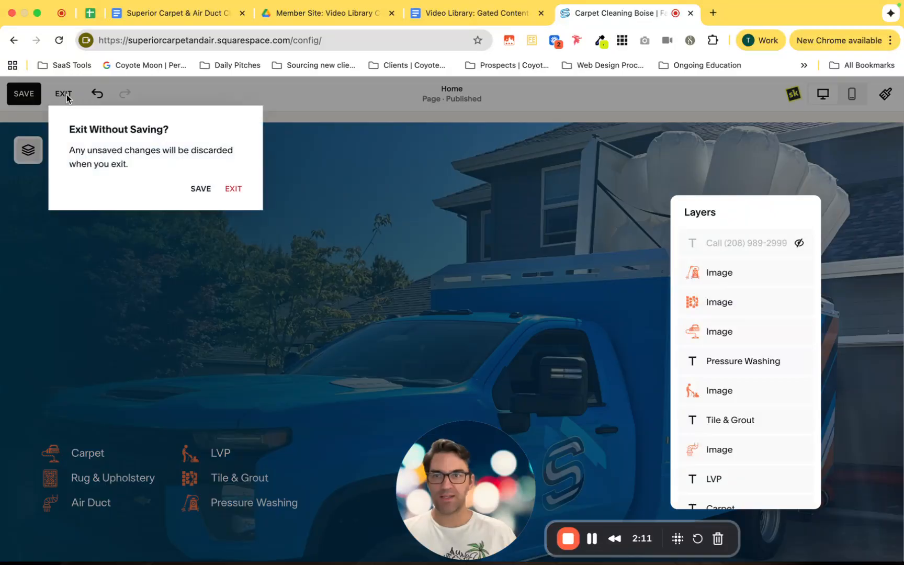
click(233, 192)
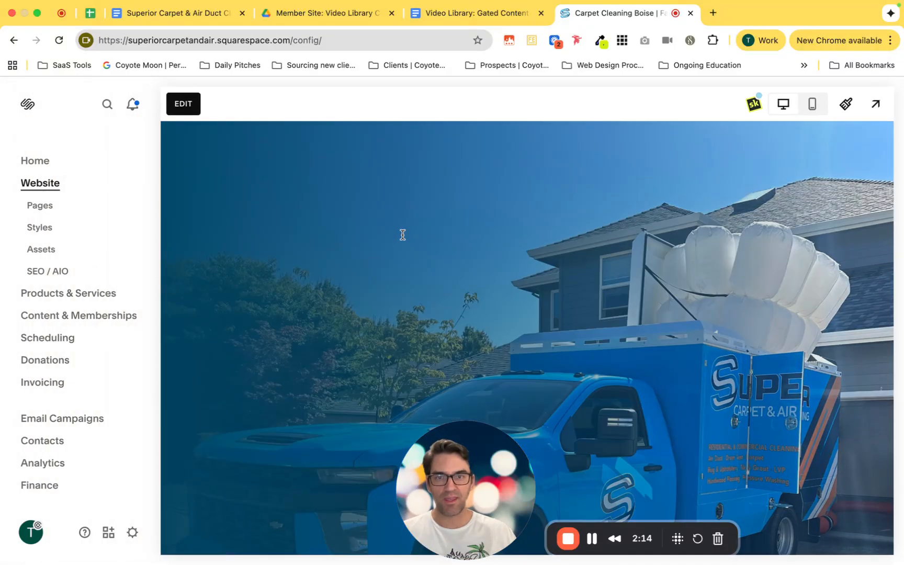
Switch the home page to the mobile layout, open it for editing and show the hero section's layers.
click(813, 107)
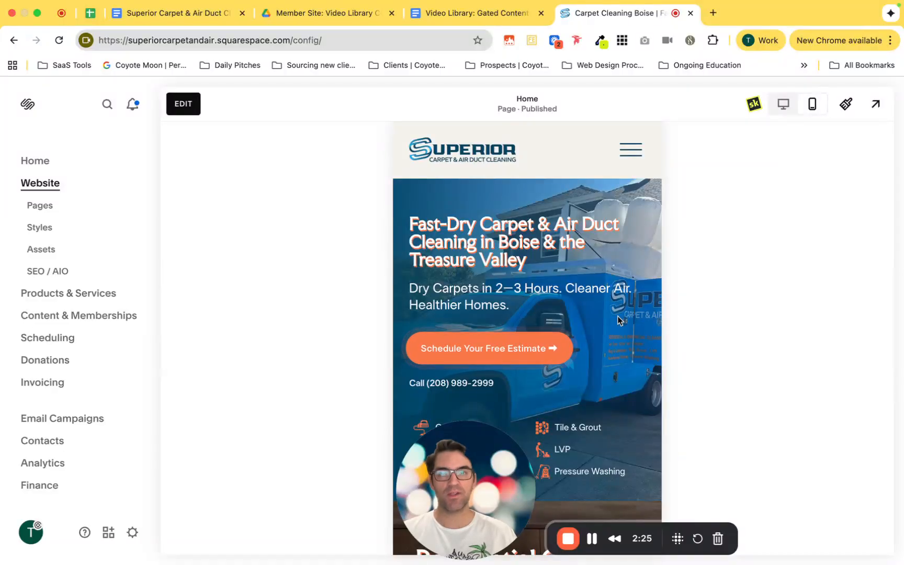
click(187, 105)
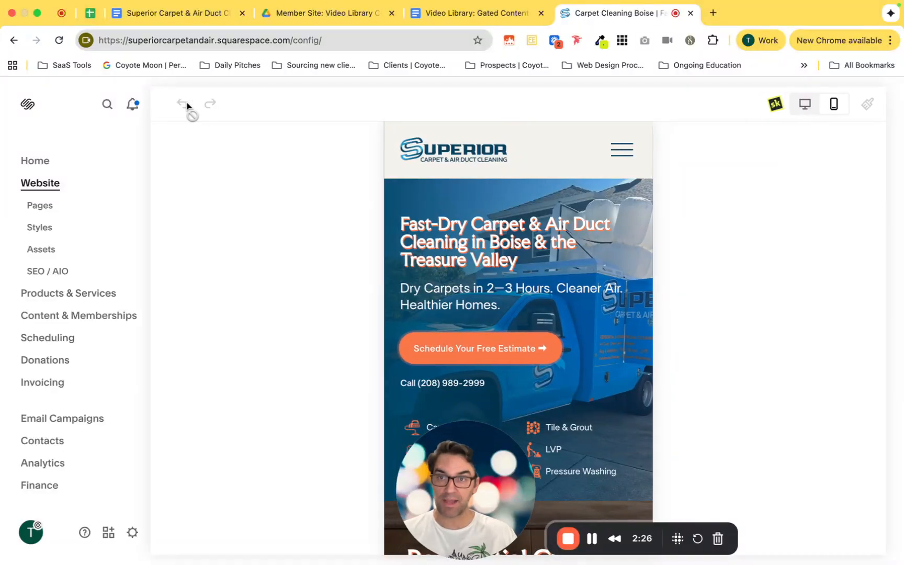
mouse_move(443, 279)
click(289, 197)
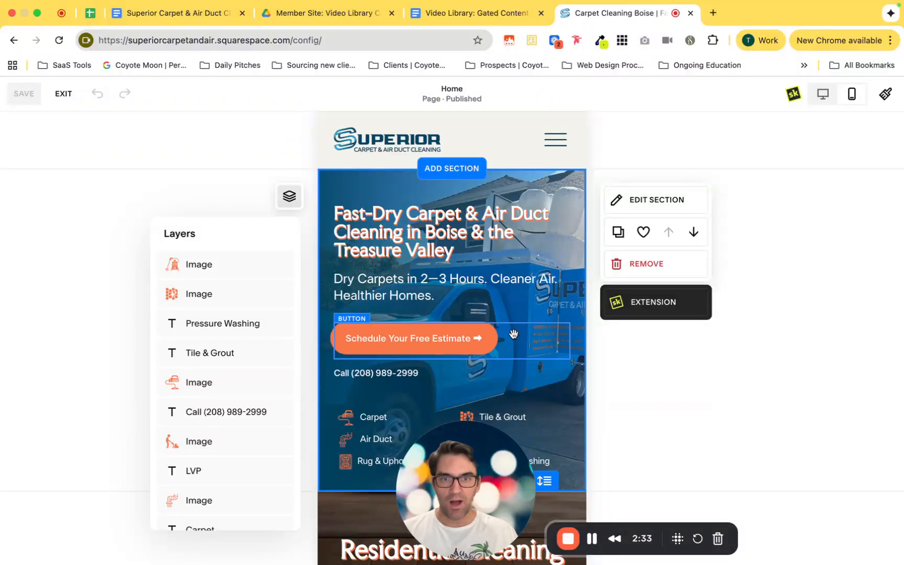
Hide all six service icon images in the mobile hero section.
scroll(514, 334, down, 3)
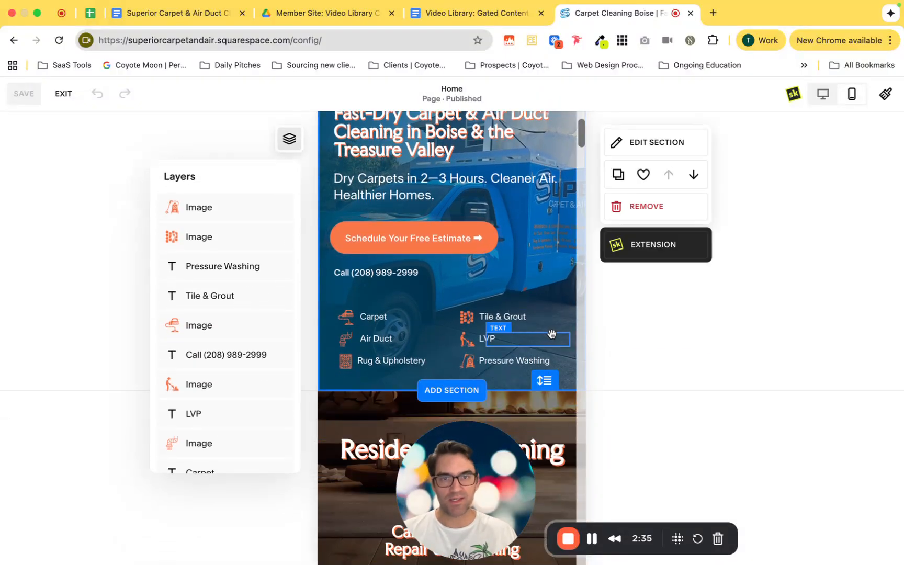
scroll(552, 333, up, 2)
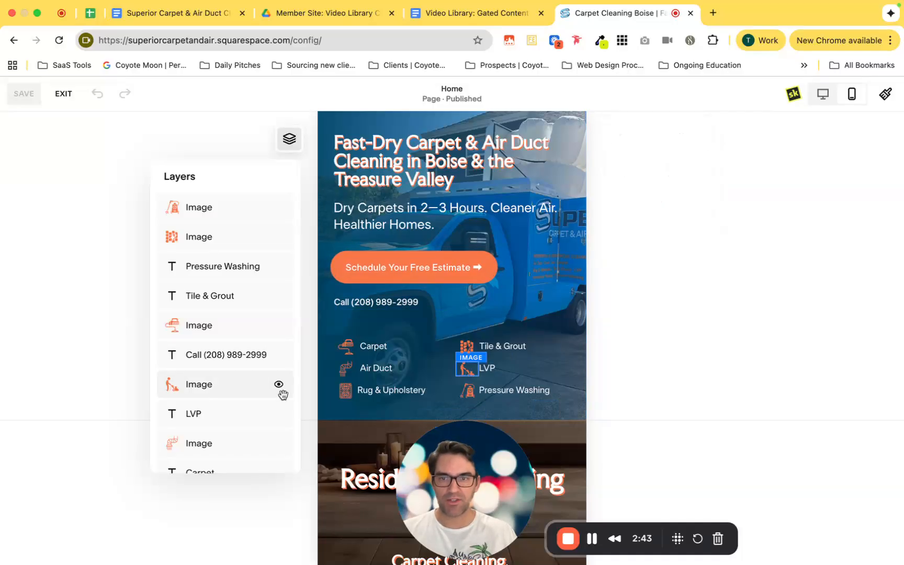
click(279, 384)
click(279, 325)
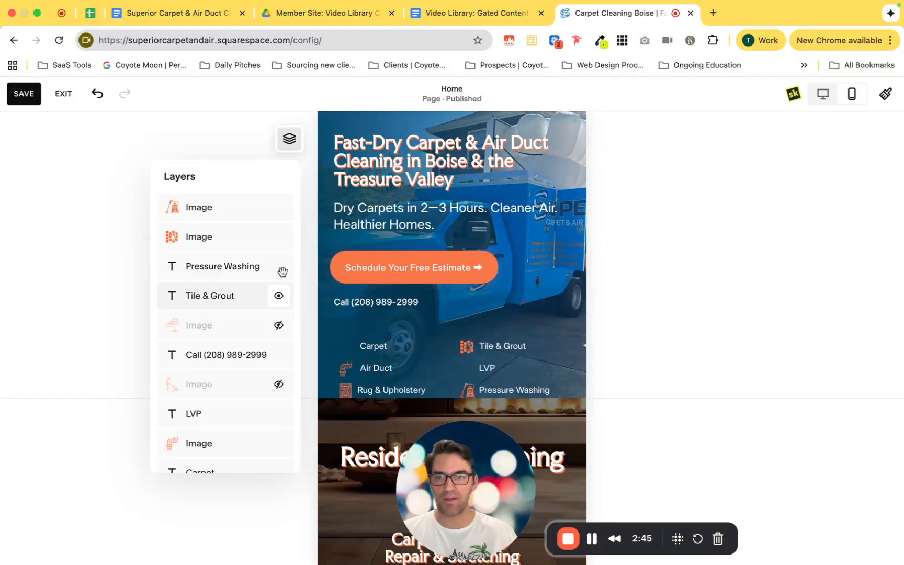
click(279, 237)
click(279, 207)
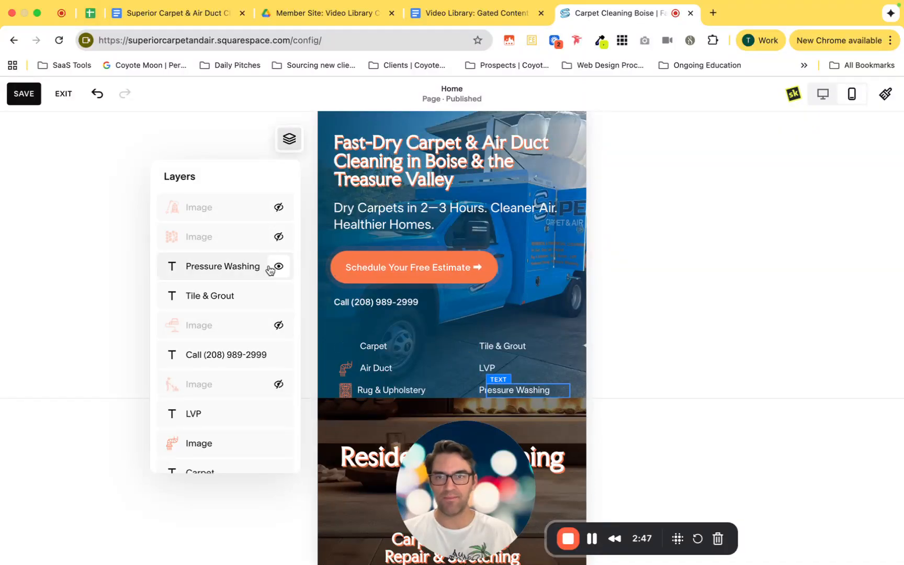
scroll(273, 266, down, 3)
click(279, 330)
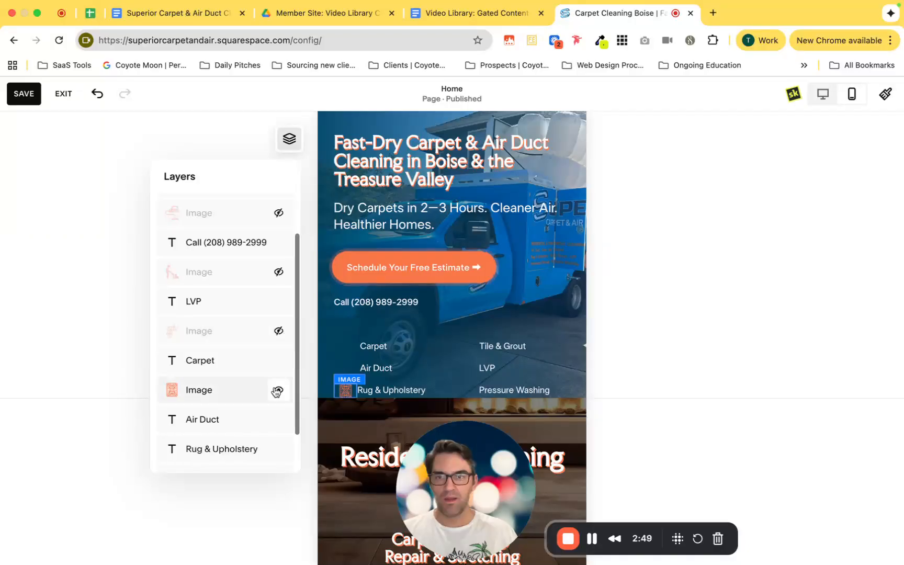
click(279, 389)
Hide the LVP, Tile & Grout, Pressure Washing, Carpet, Air Duct and Rug & Upholstery texts in the mobile hero section.
scroll(275, 392, down, 2)
scroll(264, 391, up, 5)
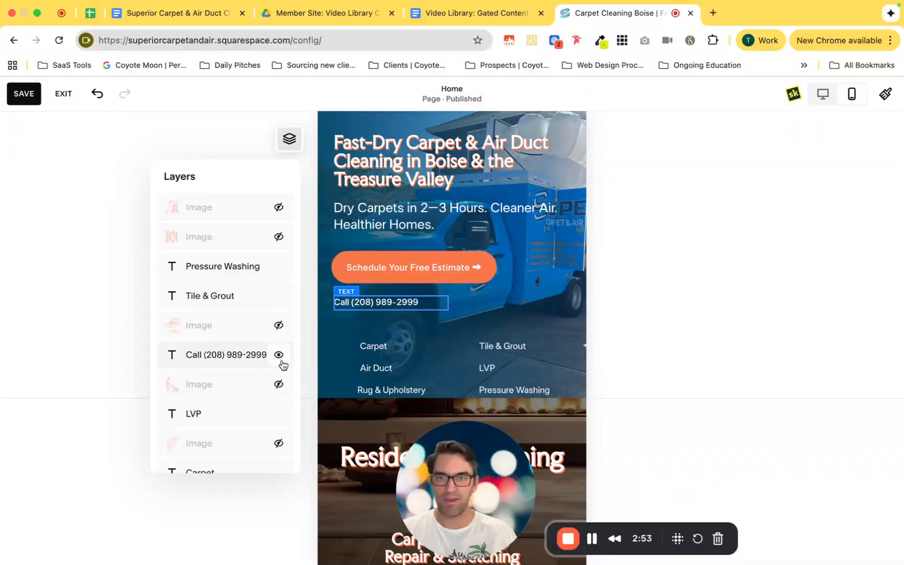
click(279, 416)
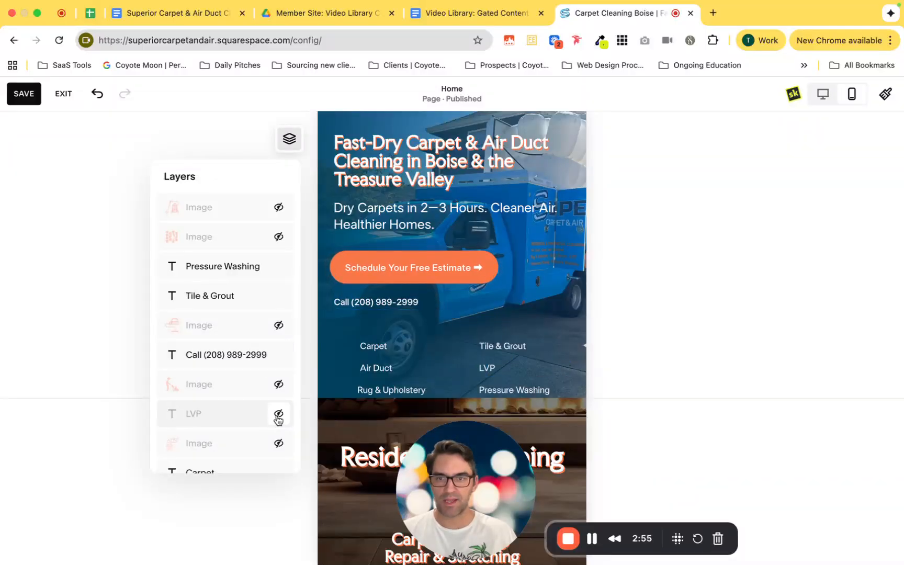
click(279, 297)
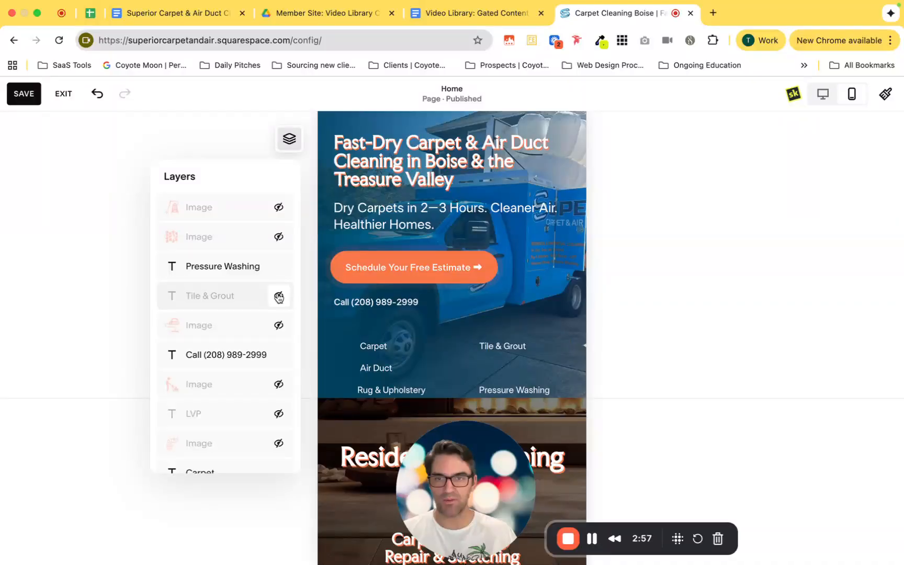
click(279, 266)
scroll(273, 277, down, 5)
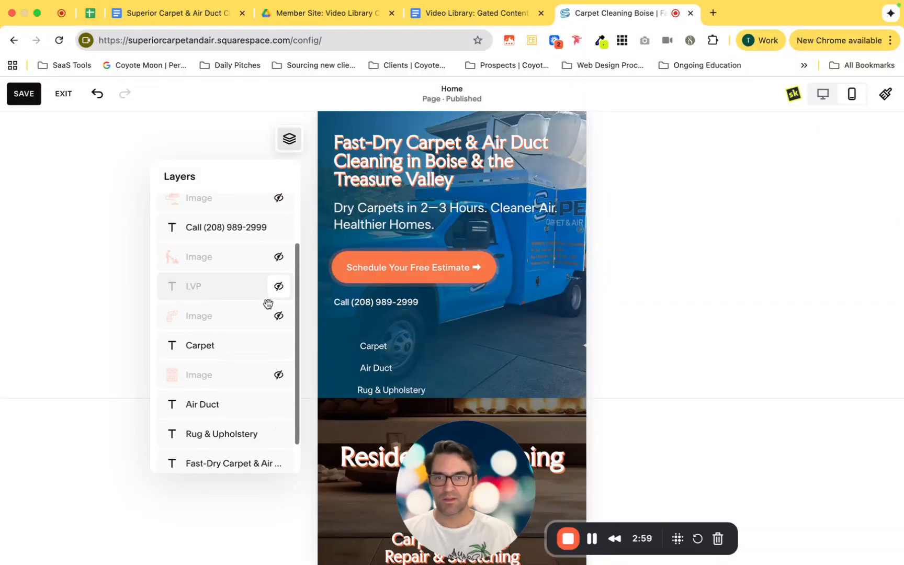
click(279, 346)
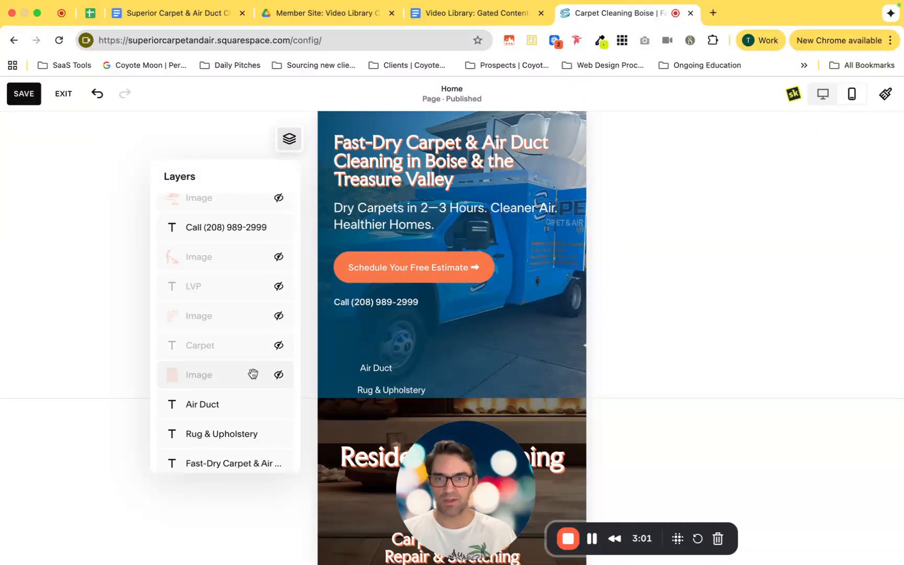
scroll(264, 371, down, 2)
click(279, 362)
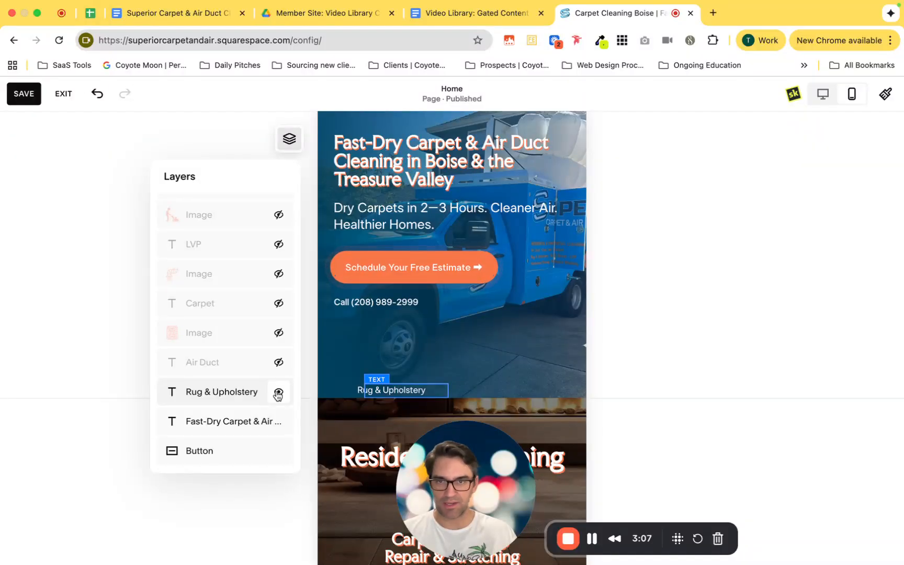
click(279, 393)
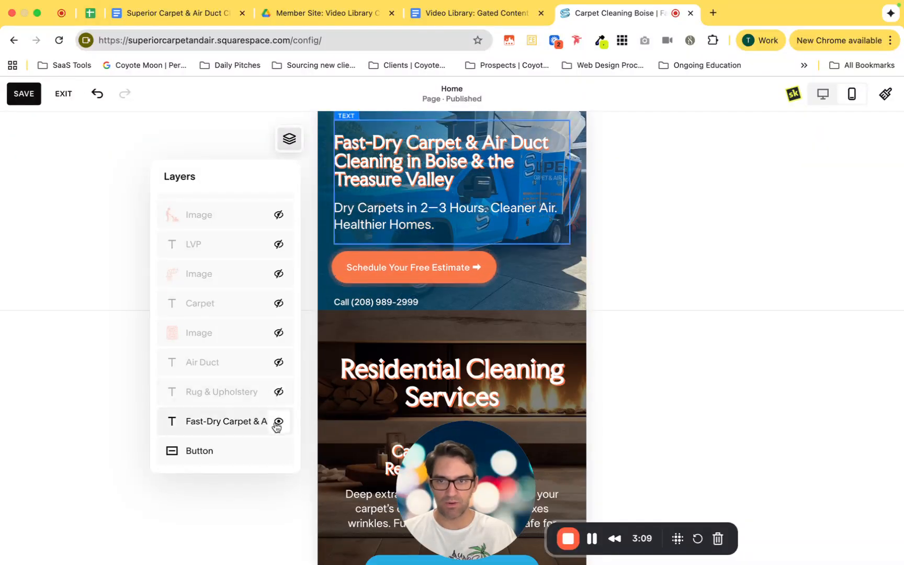
Extend the mobile hero section's lower edge slightly to add space beneath the call text.
scroll(340, 235, up, 3)
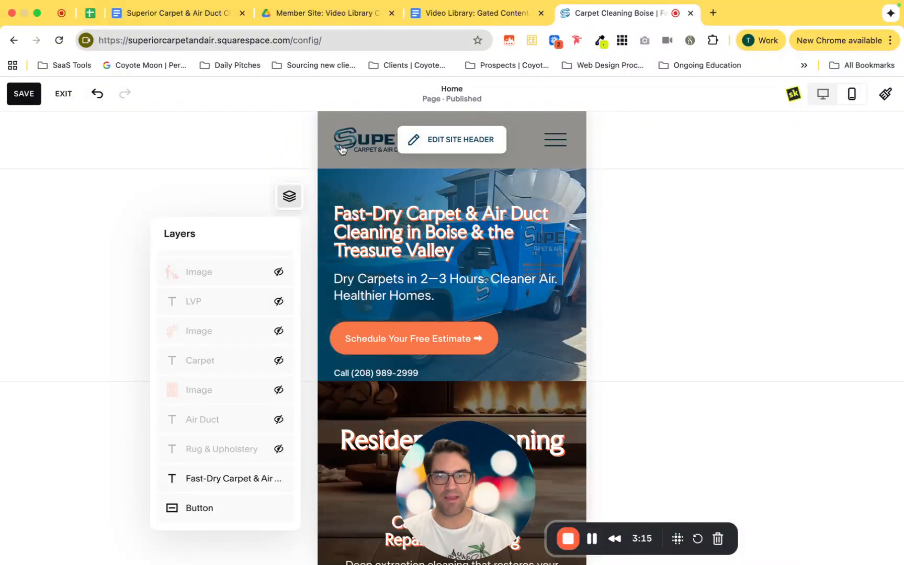
drag(545, 370, 548, 396)
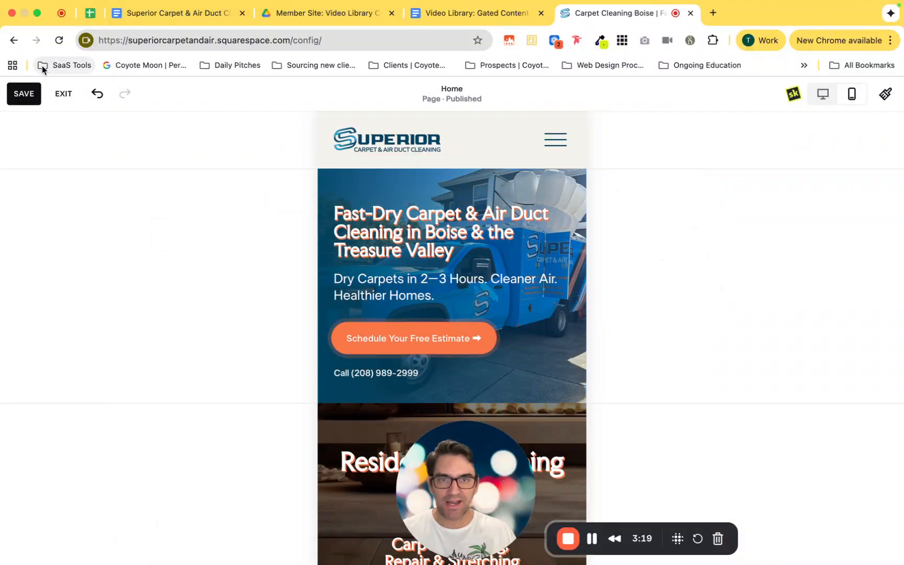